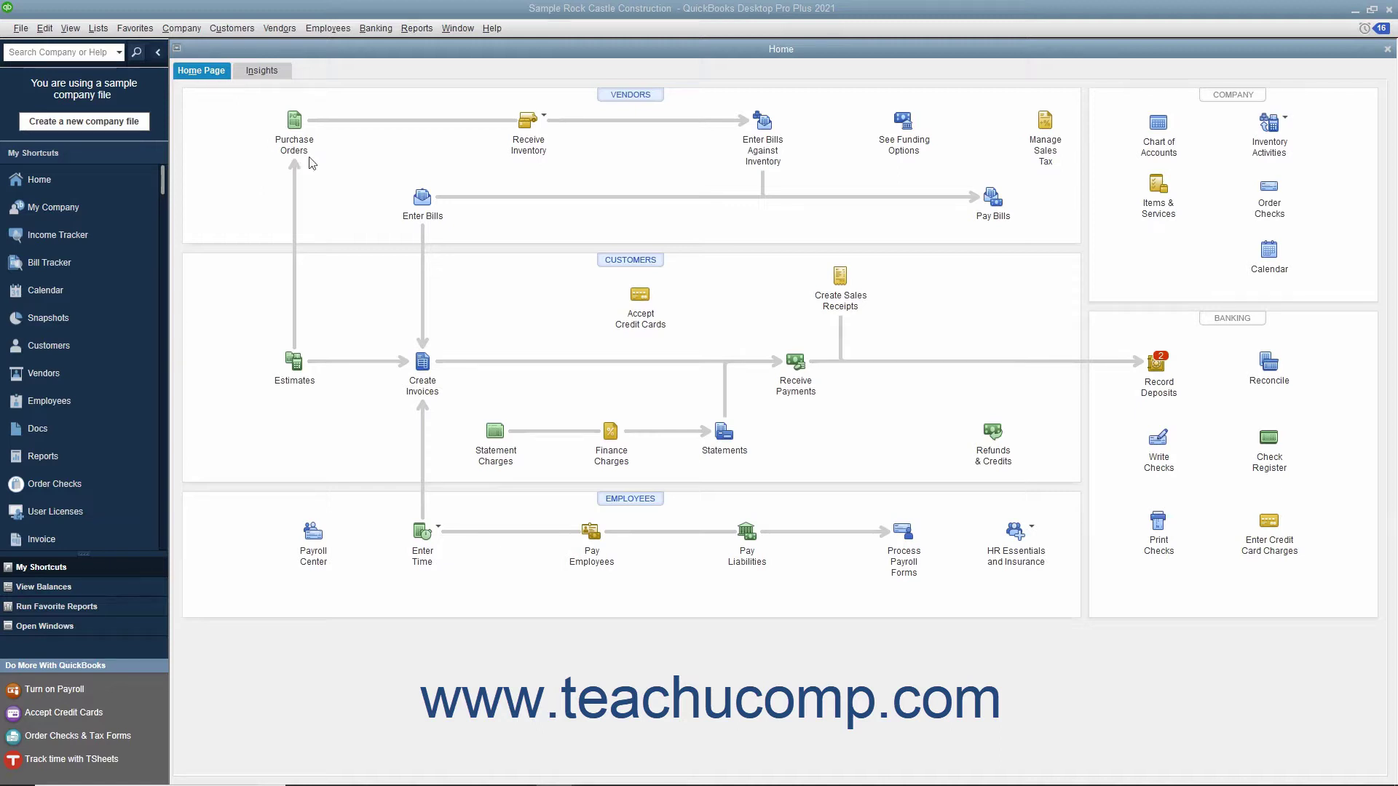
Open Banking > Reconcile and keep 10100 · Checking as the account to reconcile
left_click(373, 32)
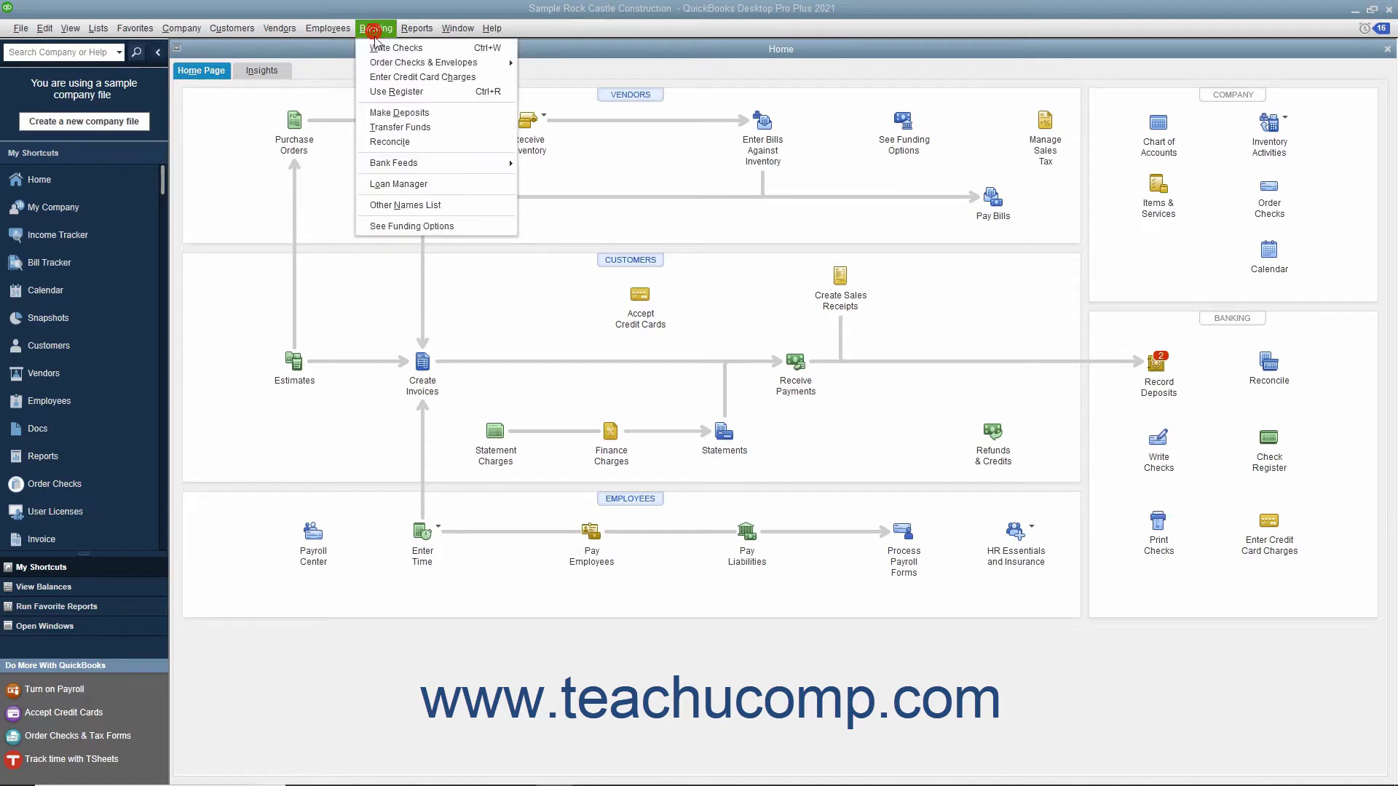
left_click(390, 142)
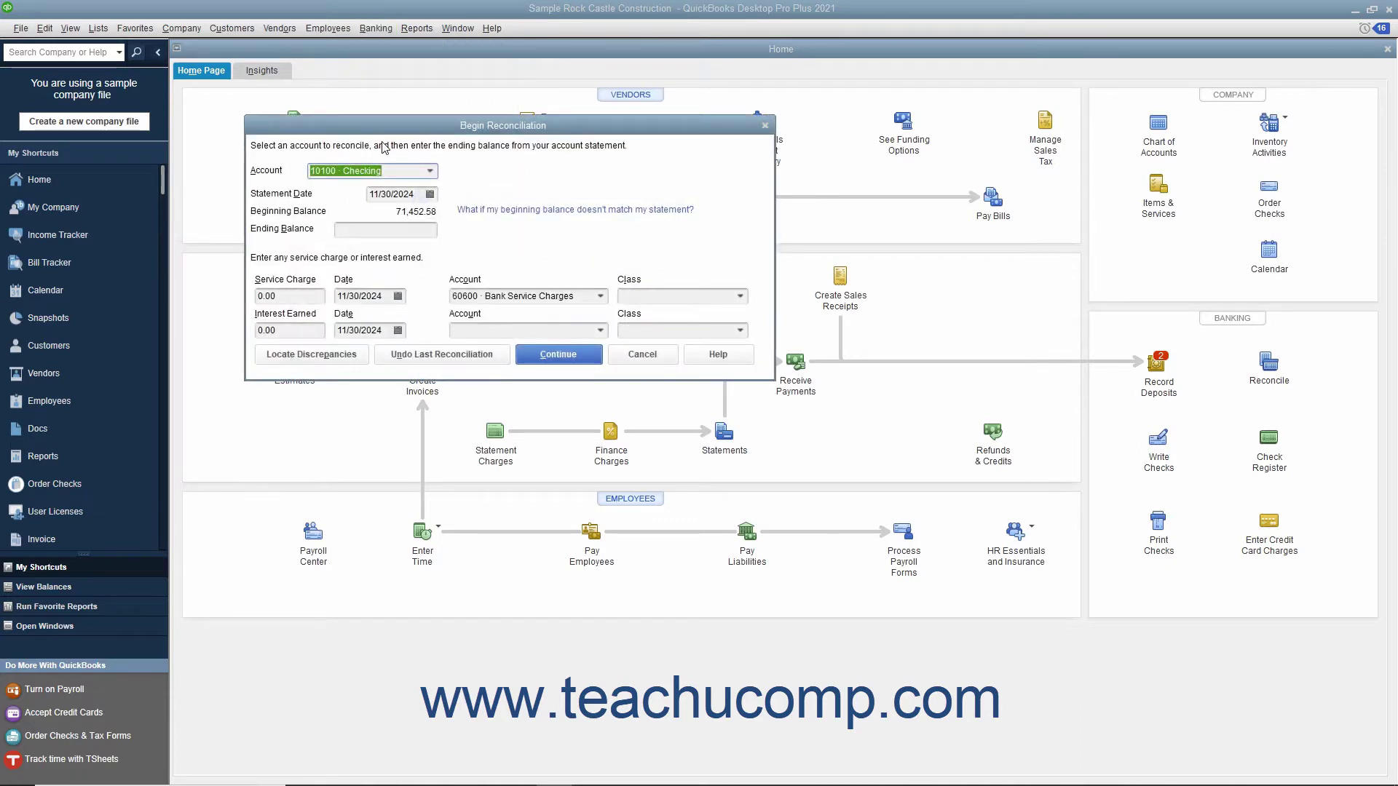
left_click(430, 171)
left_click(428, 196)
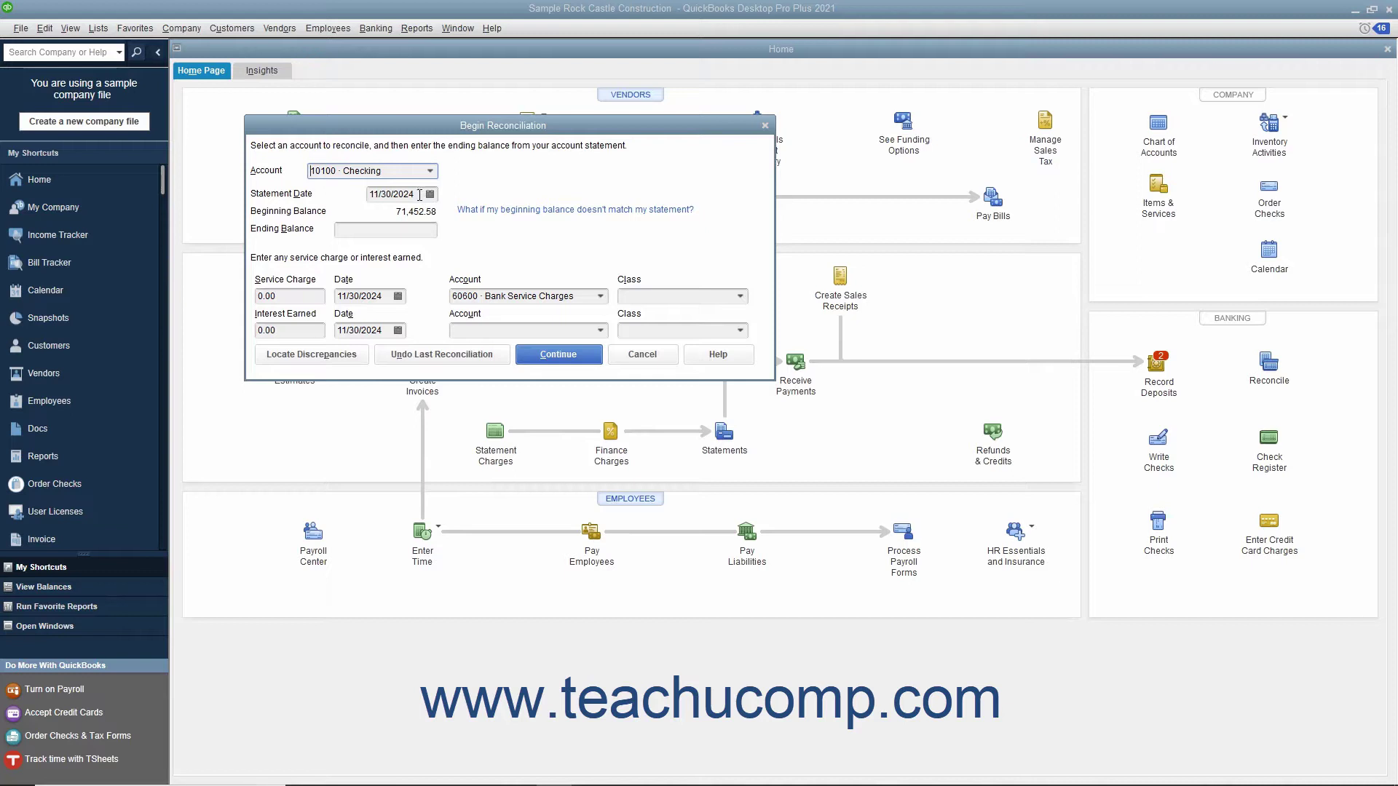
Set the statement date to 11/30/2024 and the ending balance to 55641.39
left_click(430, 194)
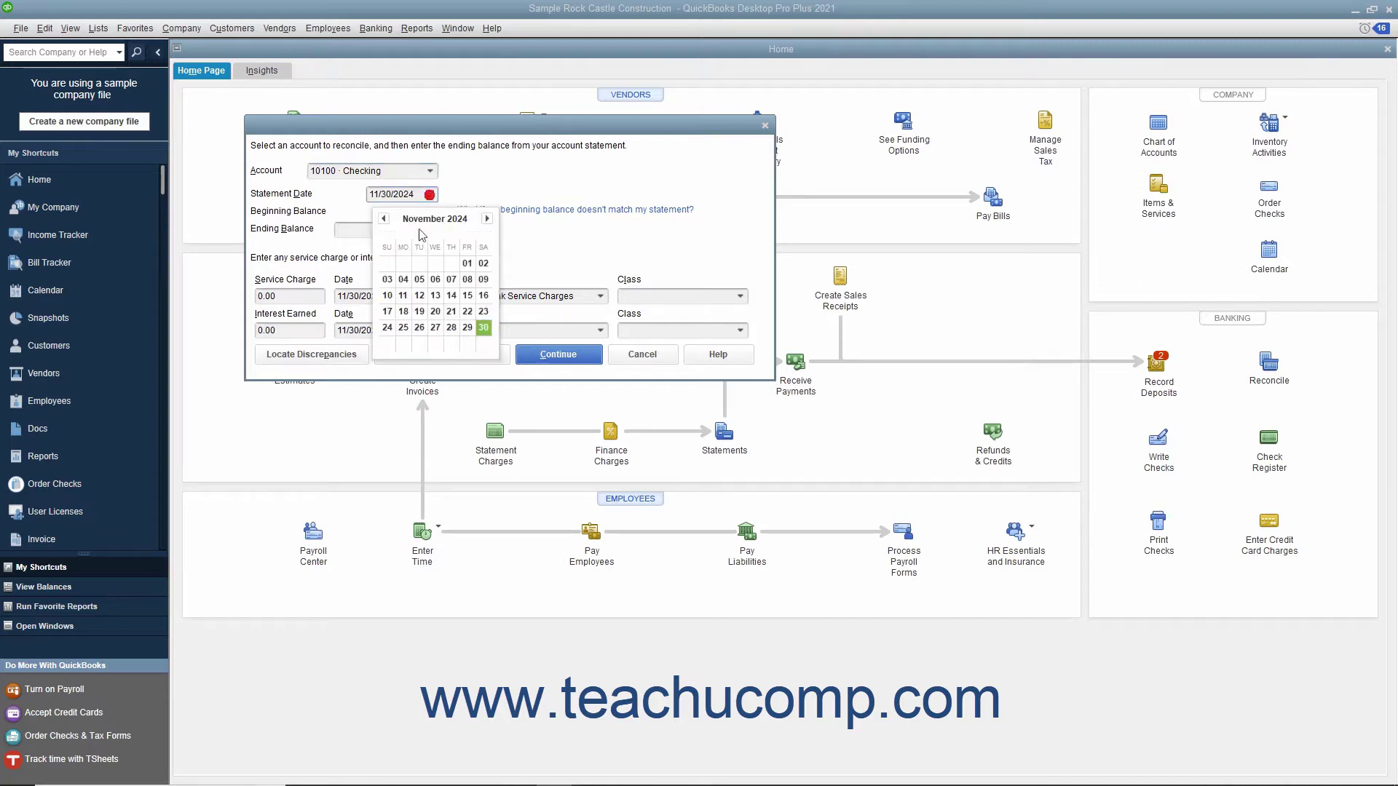
left_click(478, 330)
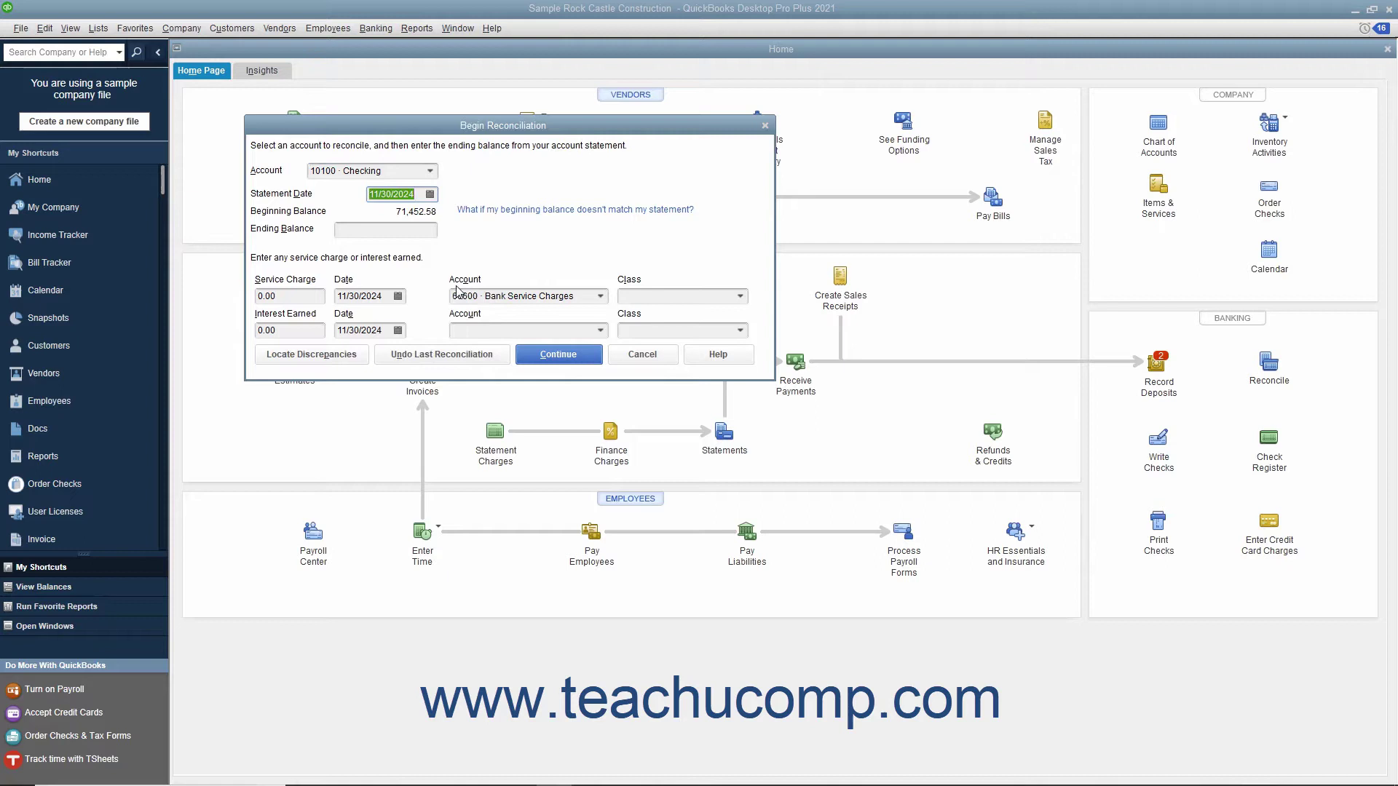
left_click(420, 228)
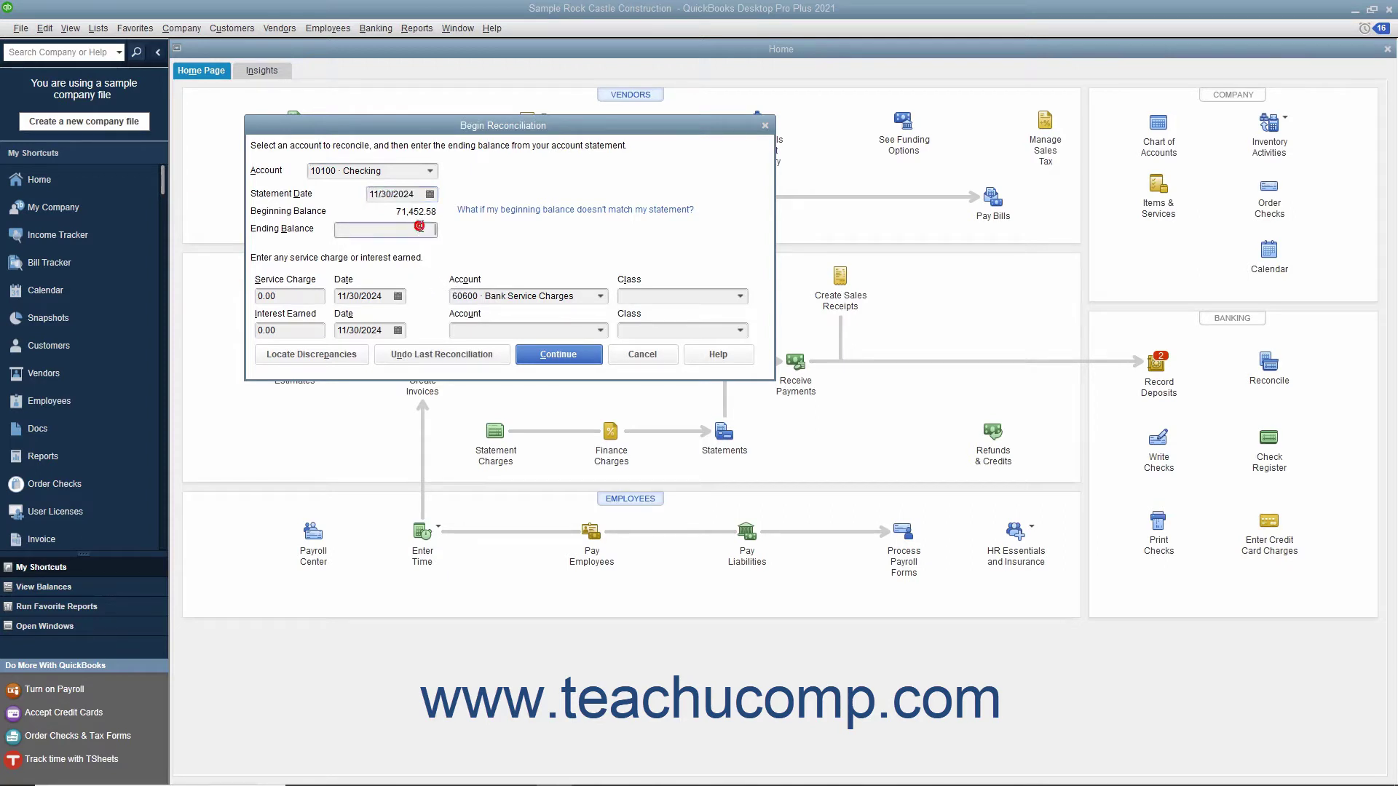
type("55641.39")
left_click(306, 295)
left_click(600, 297)
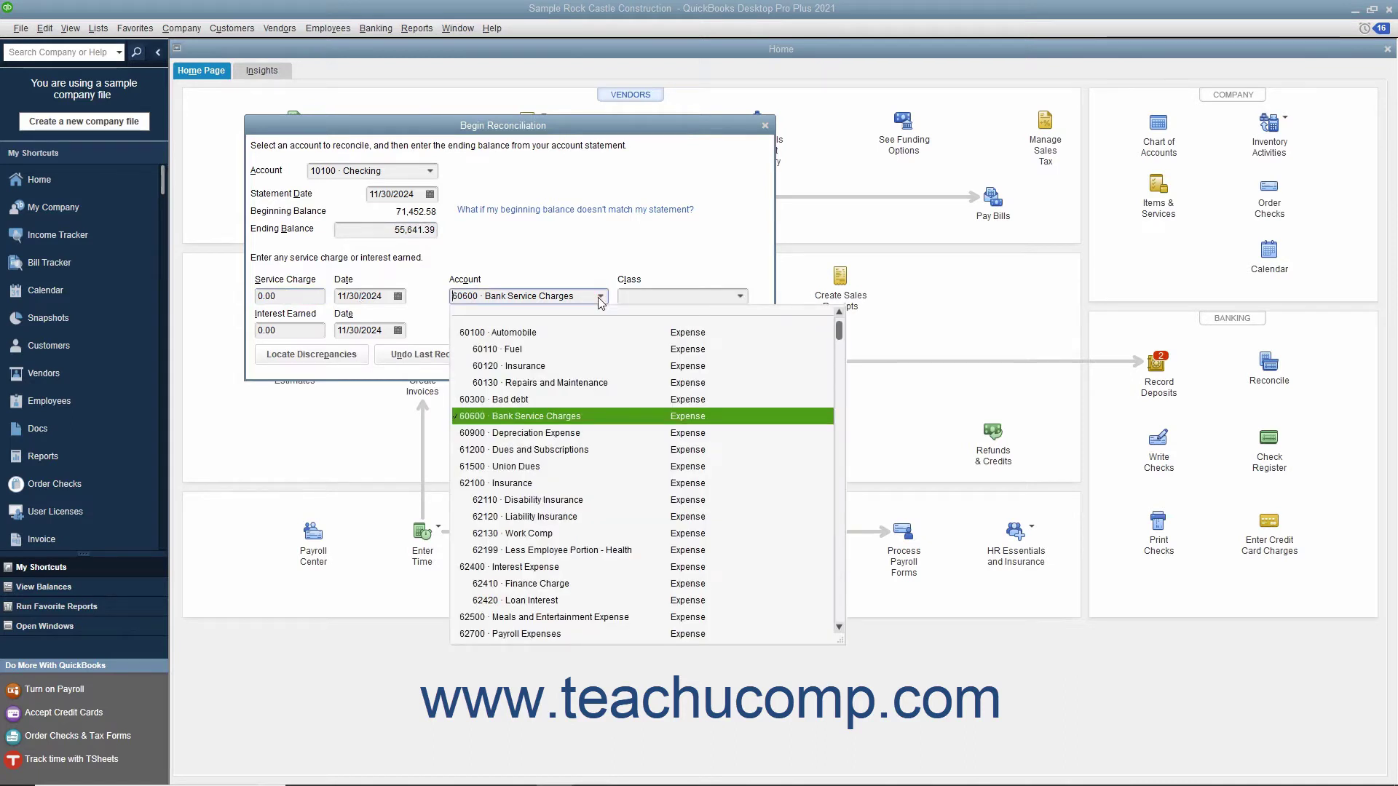
left_click(600, 299)
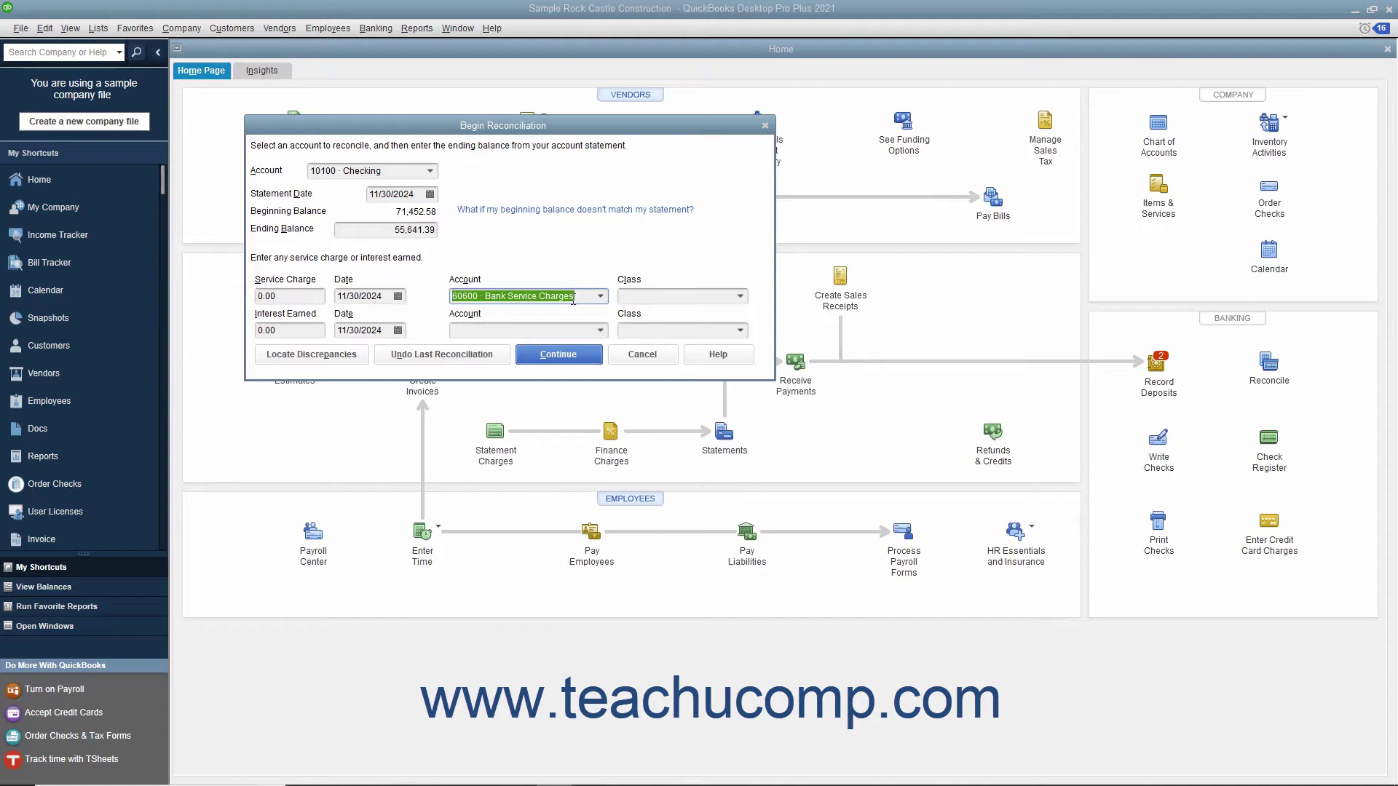
left_click(307, 334)
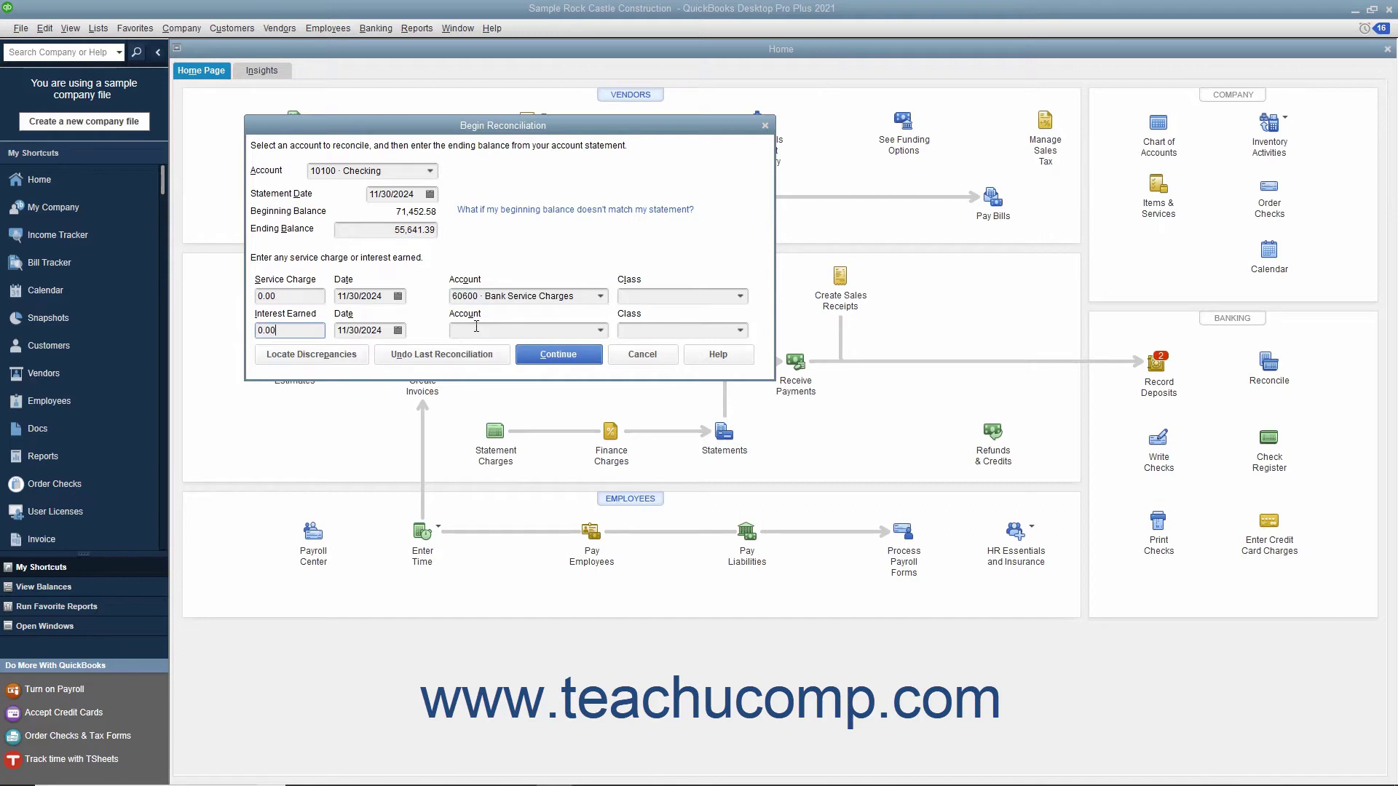
left_click(357, 363)
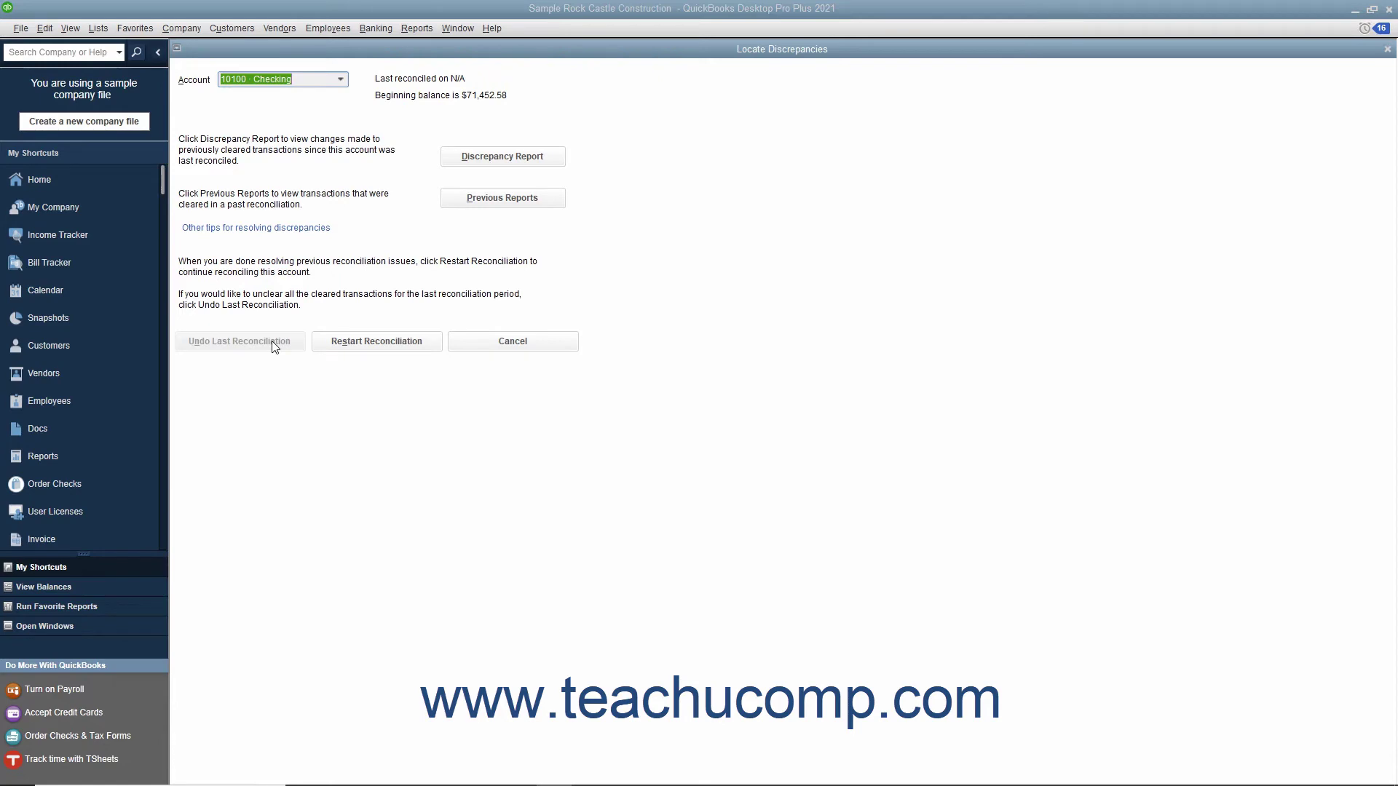
left_click(346, 343)
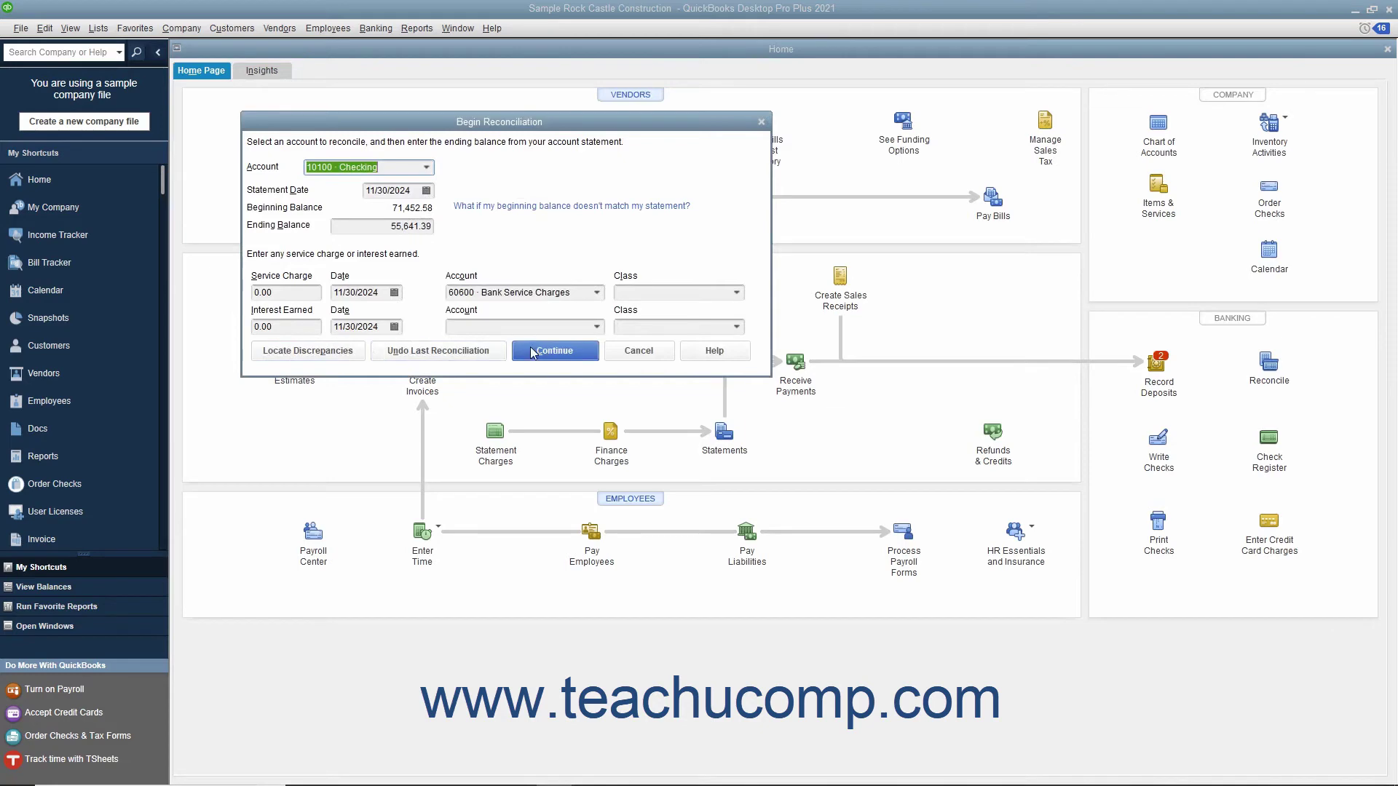
Continue from Begin Reconciliation to the Reconcile - Checking transaction list
left_click(531, 353)
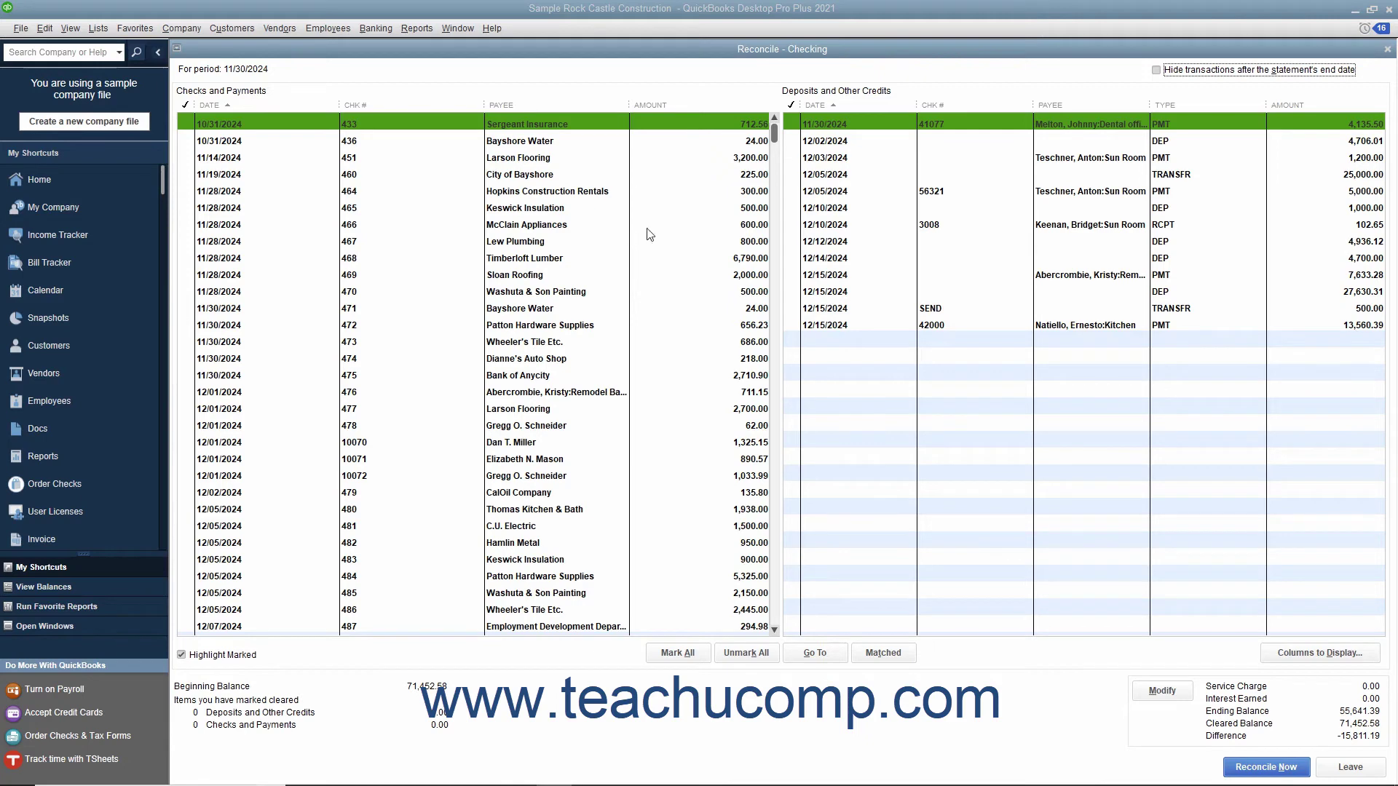
Clear the 11/30 deposit and checks 433, 436, 451, 460, and 464–475, bringing Difference to 0.00
left_click(788, 120)
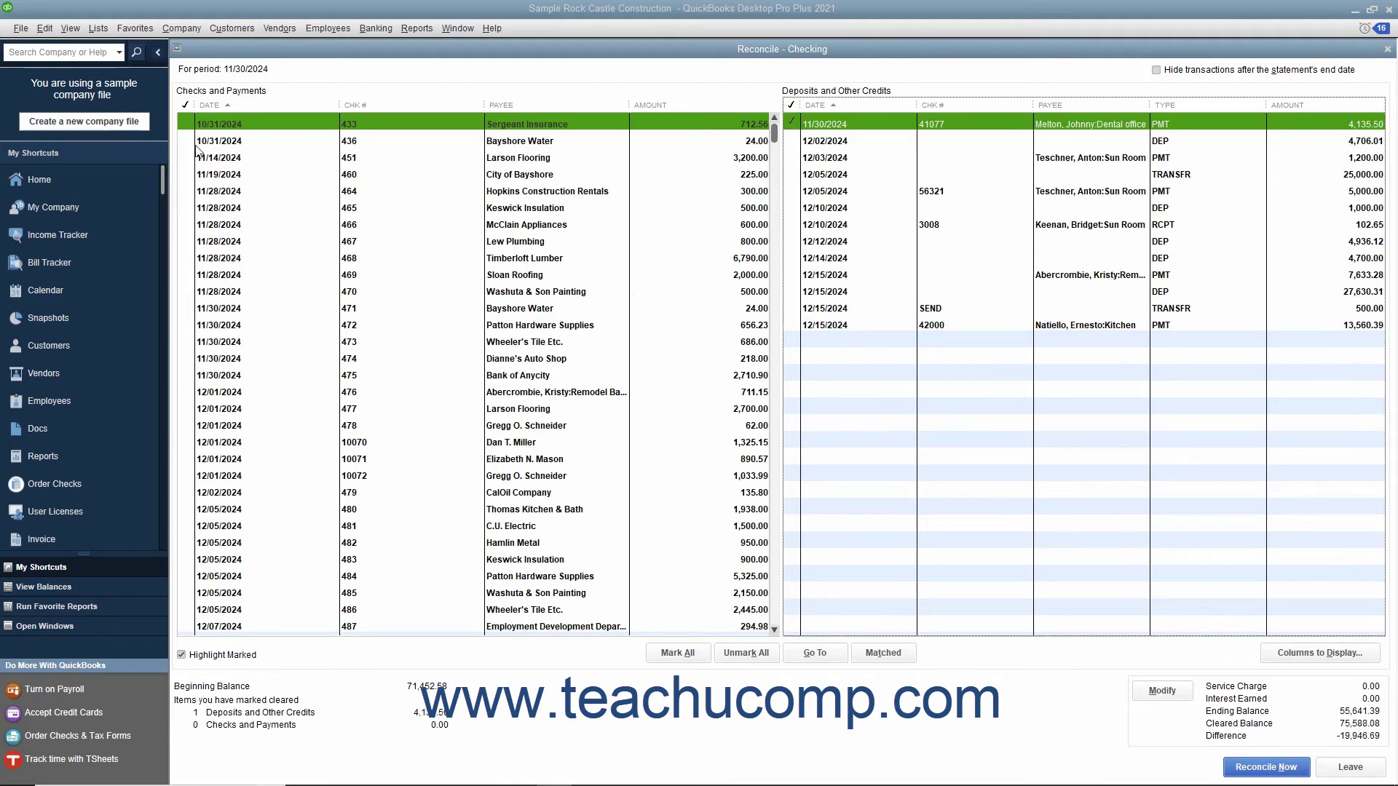
left_click(187, 124)
left_click(187, 141)
left_click(187, 157)
left_click(187, 174)
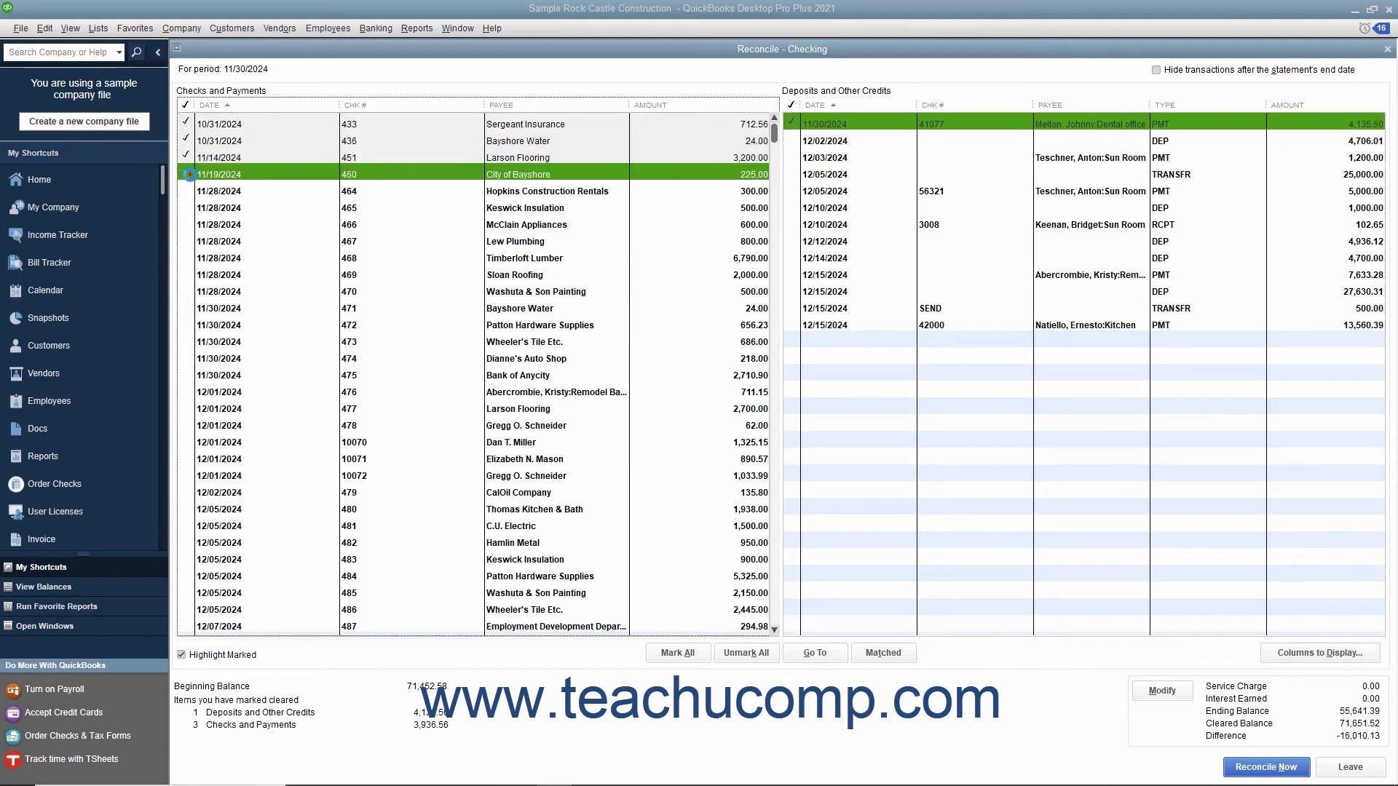
left_click(188, 191)
left_click(188, 208)
left_click(190, 224)
left_click(189, 241)
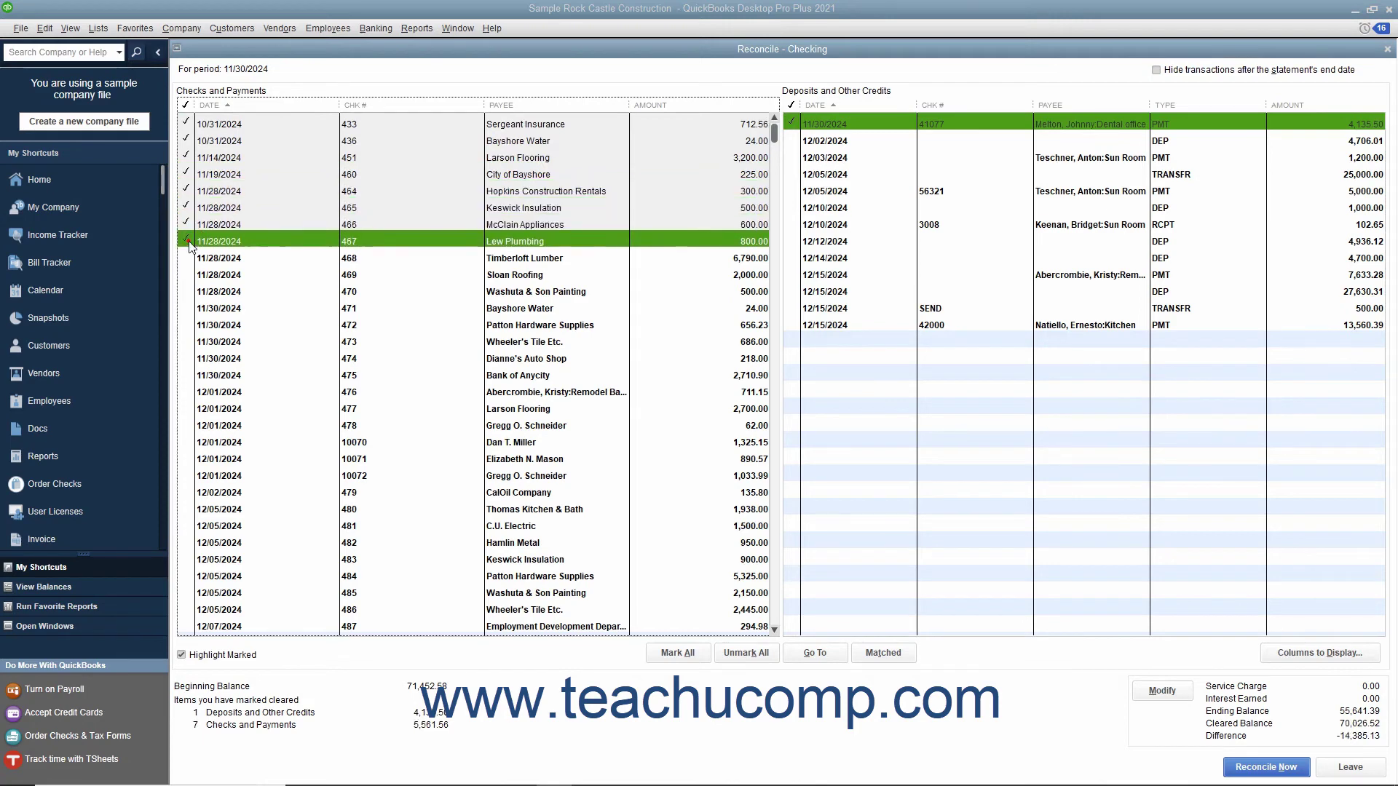
left_click(189, 258)
left_click(188, 274)
left_click(189, 292)
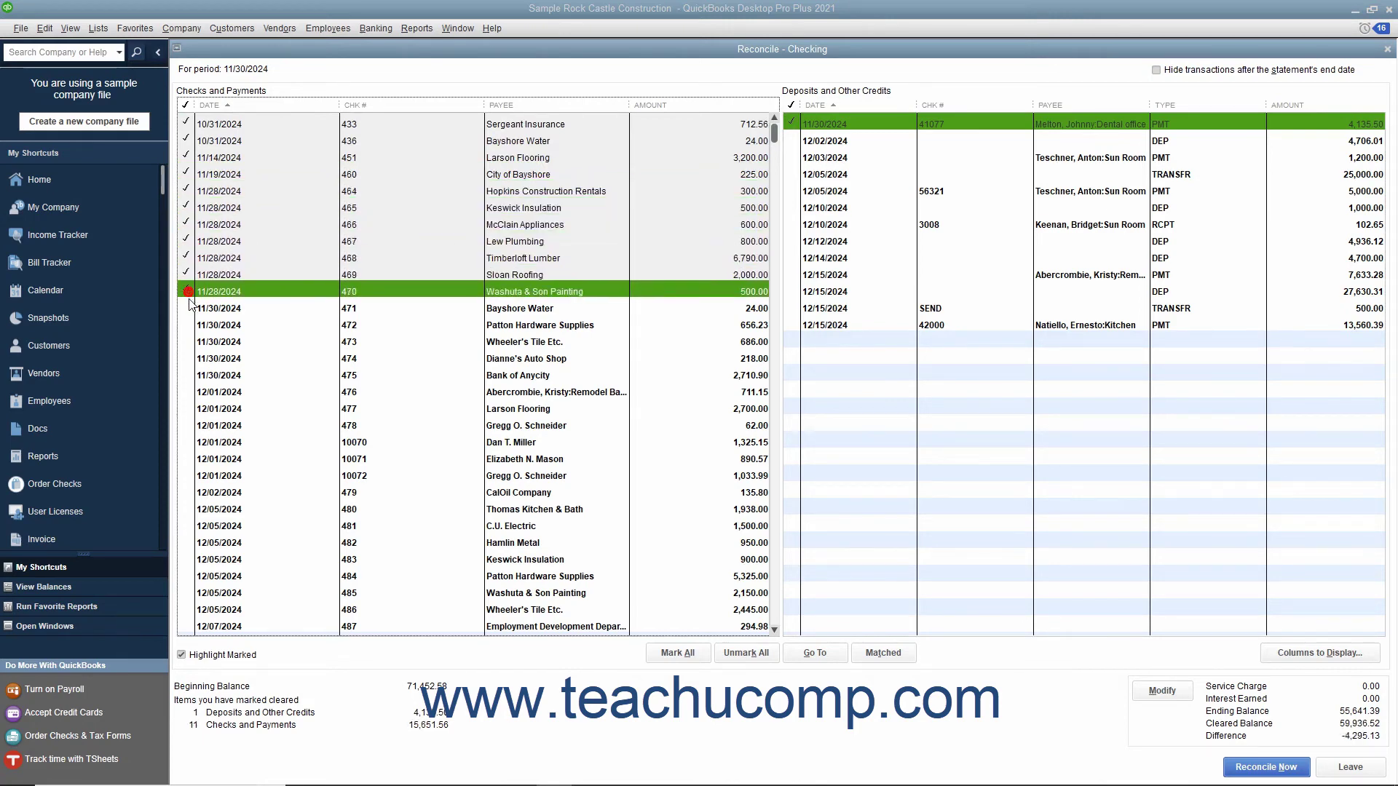
left_click(189, 308)
left_click(188, 324)
left_click(189, 342)
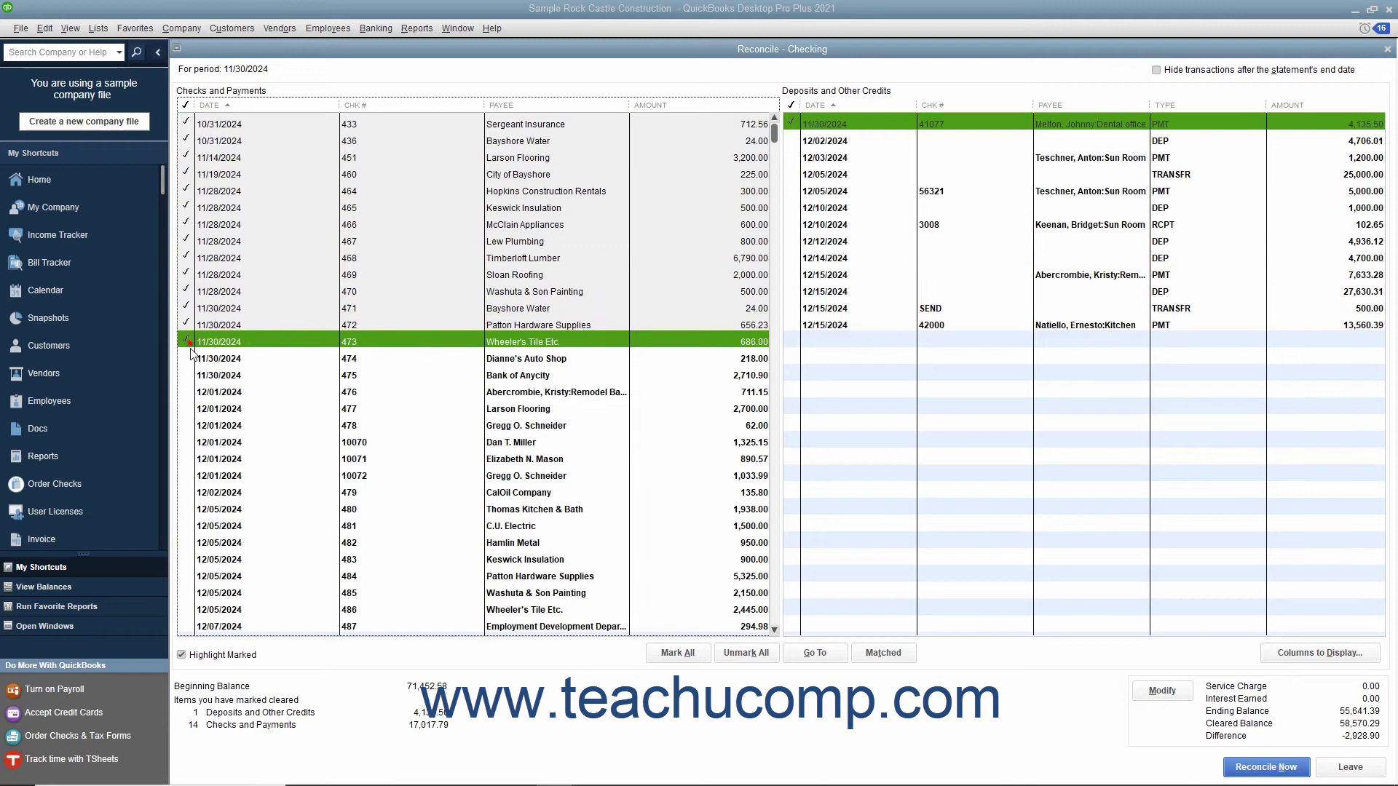
left_click(190, 358)
left_click(189, 375)
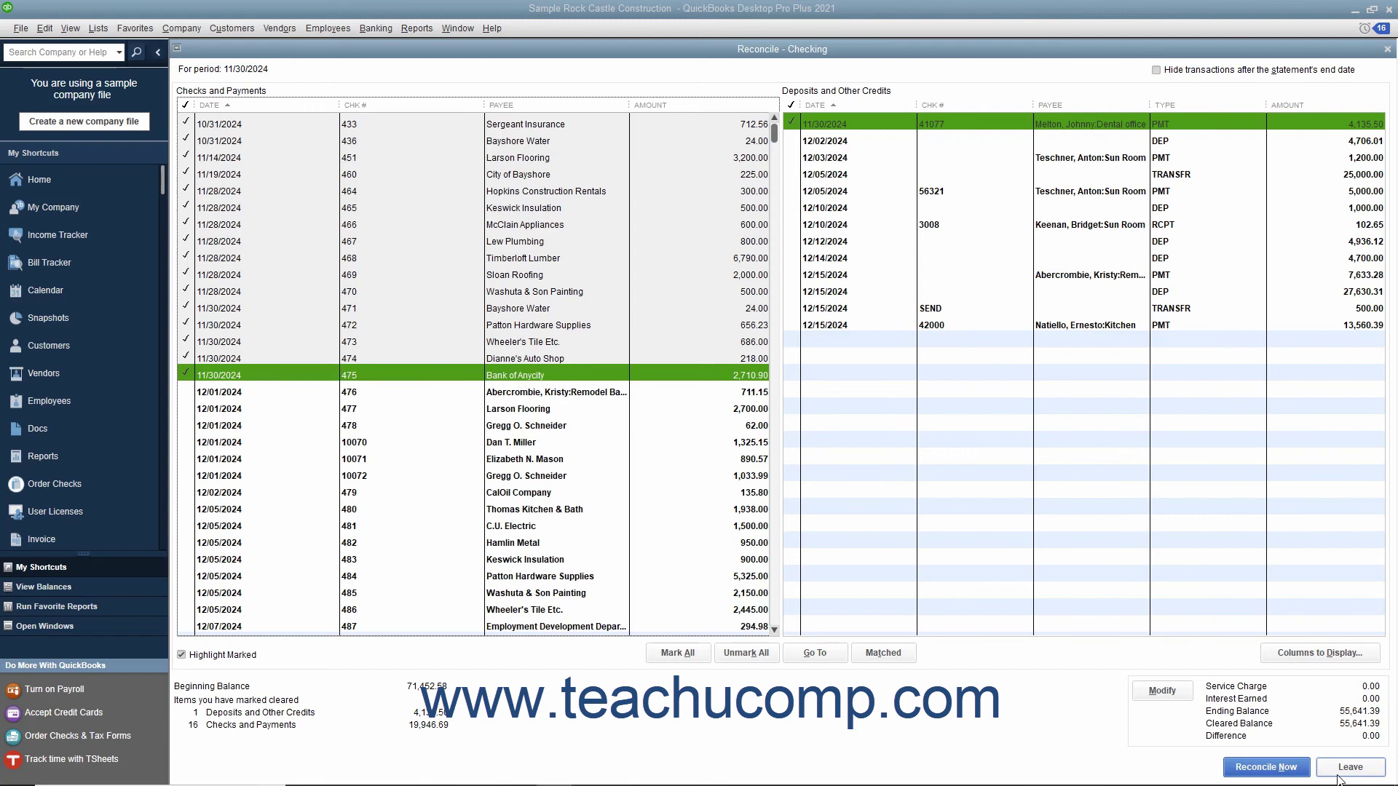
Finish the balanced reconciliation with Reconcile Now
left_click(1242, 770)
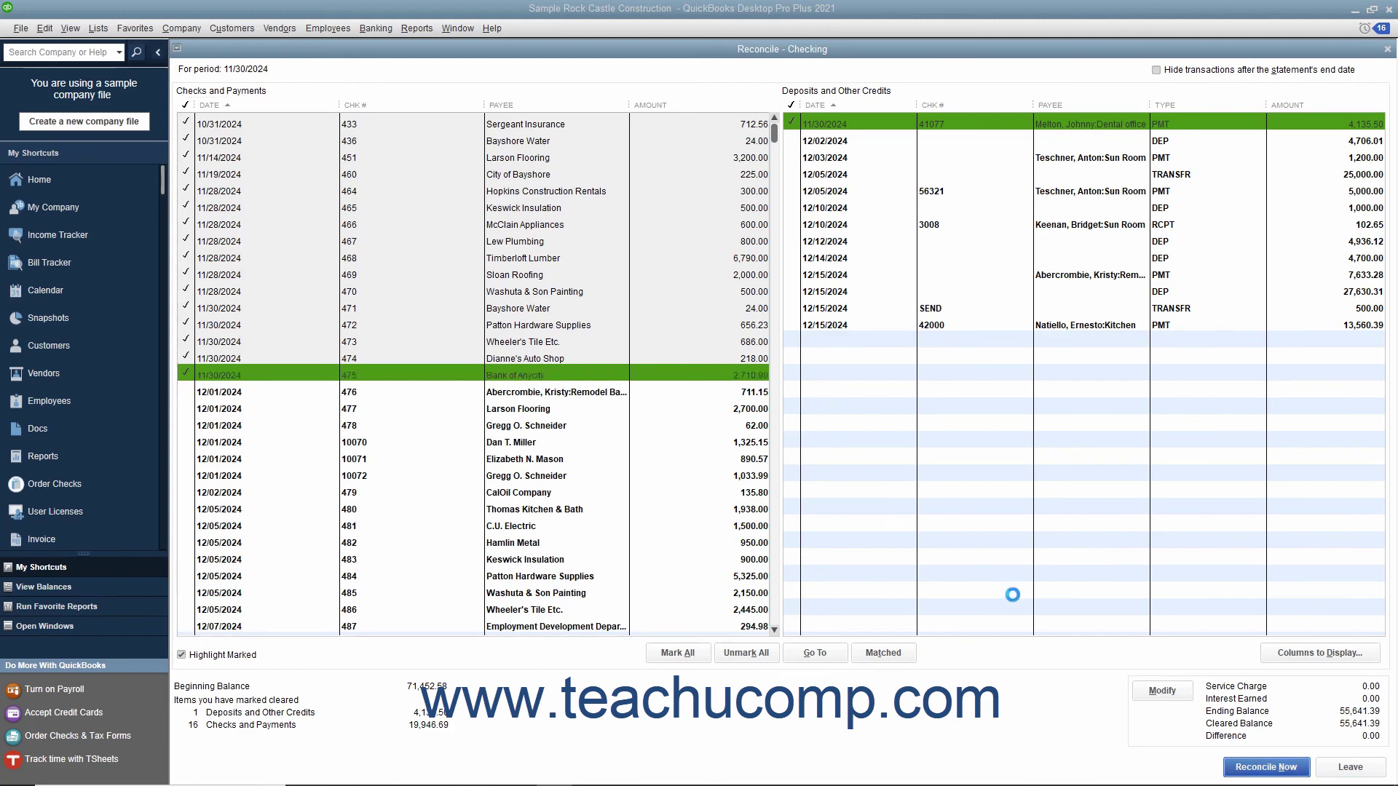